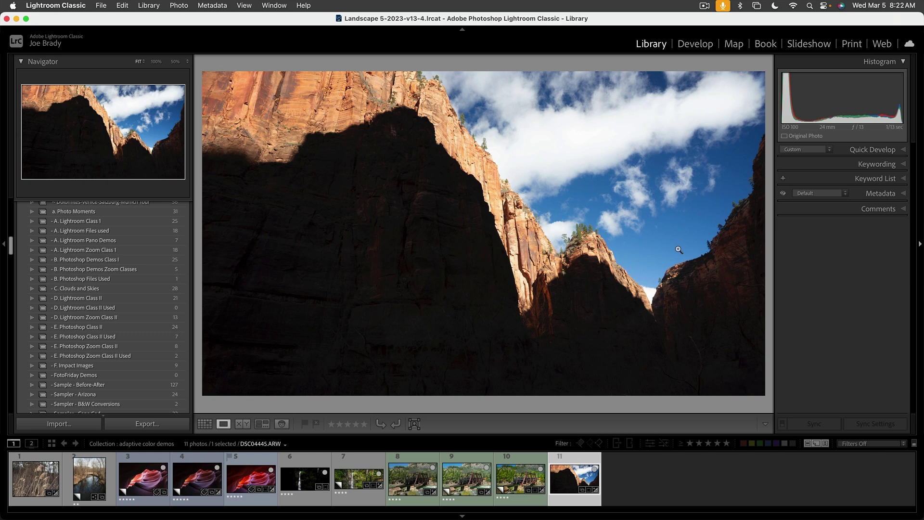
- Open the canyon photo in the Develop module and bring up its camera profile list
{"action": "left_click", "coordinate": [705, 50]}
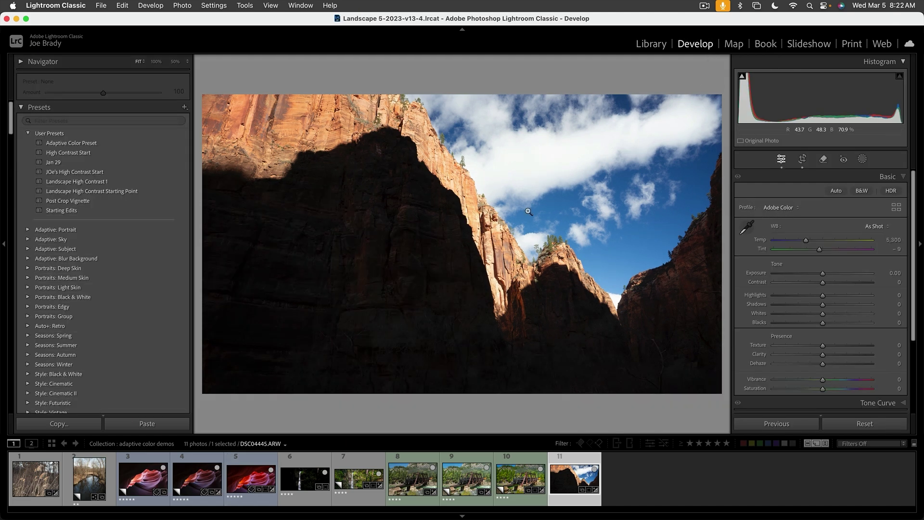
{"action": "left_click", "coordinate": [789, 211]}
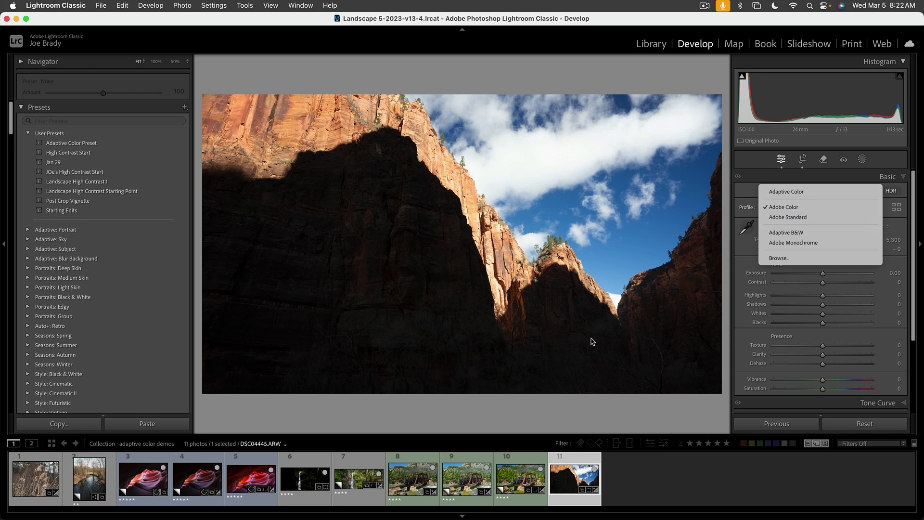
{"action": "left_click", "coordinate": [597, 411]}
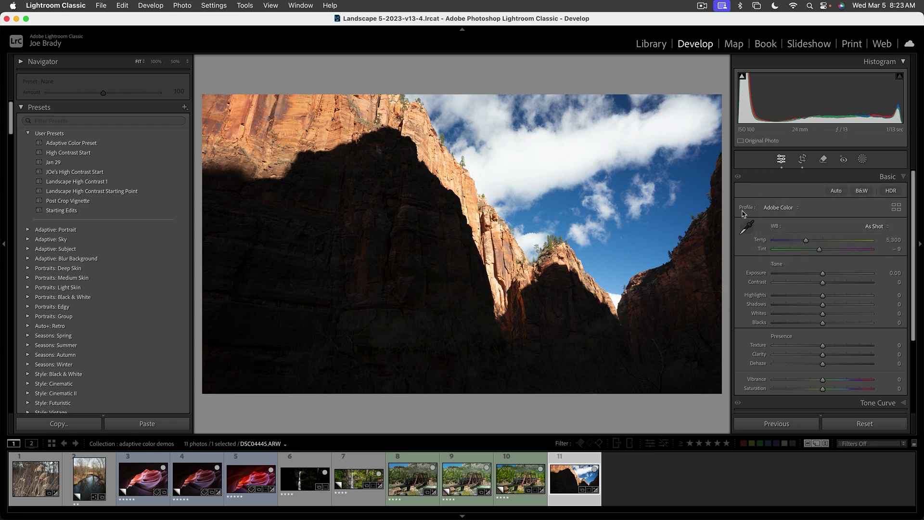
{"action": "left_click", "coordinate": [774, 207]}
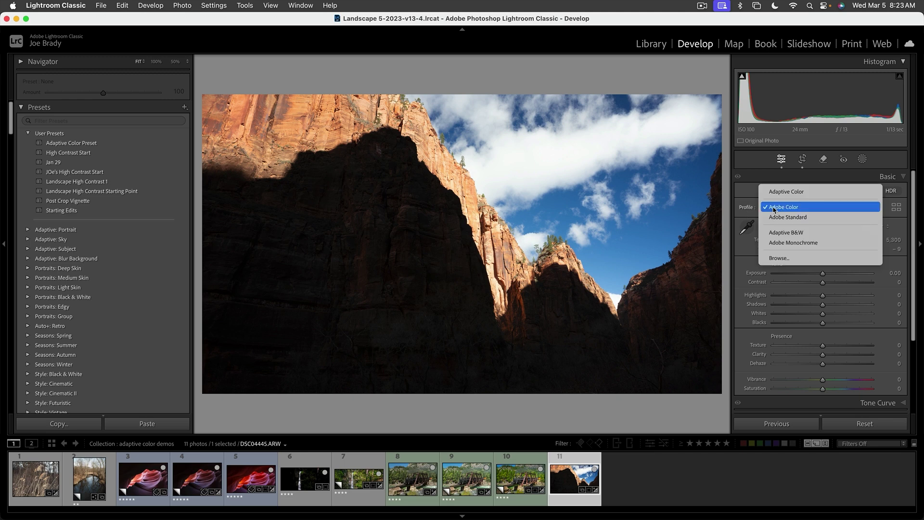
- Give the canyon photo the Adaptive Color profile, Highlights -28 and Shadows +39
{"action": "left_click", "coordinate": [803, 192]}
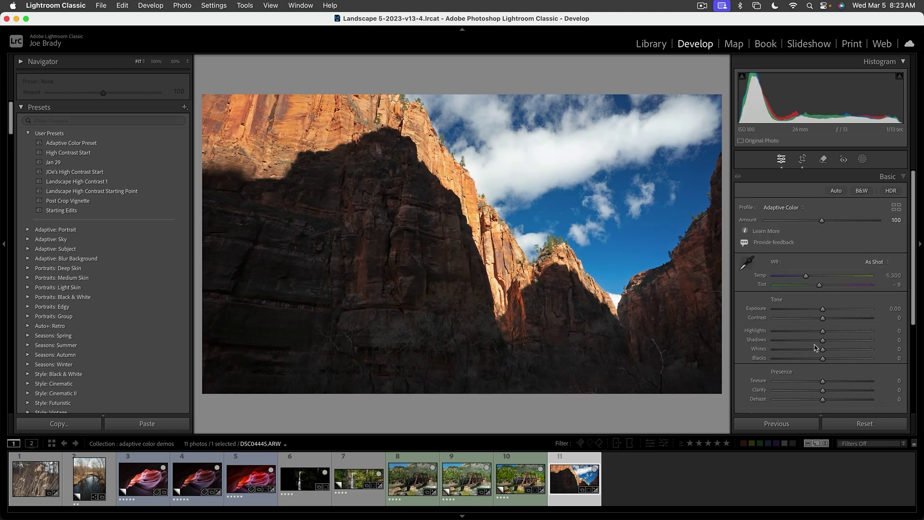
{"action": "scroll", "coordinate": [835, 332], "scroll_direction": "down", "scroll_amount": 5}
{"action": "left_click", "coordinate": [841, 340]}
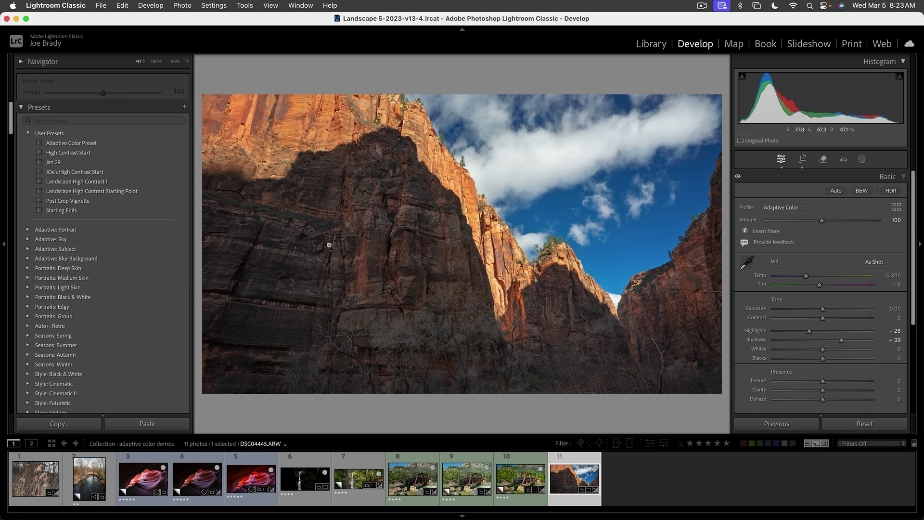
- Create a user develop preset named 'New Adaptive' from the canyon photo's current settings
{"action": "left_click", "coordinate": [184, 107]}
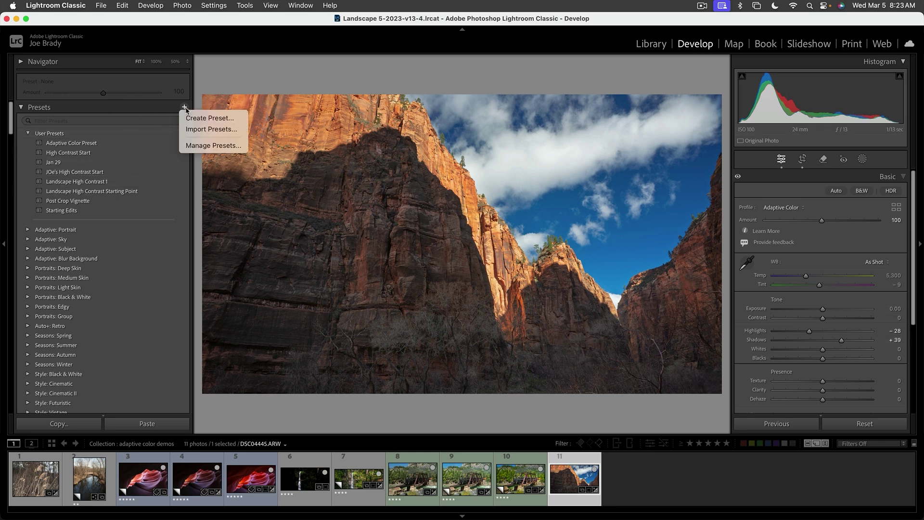
{"action": "left_click", "coordinate": [210, 118]}
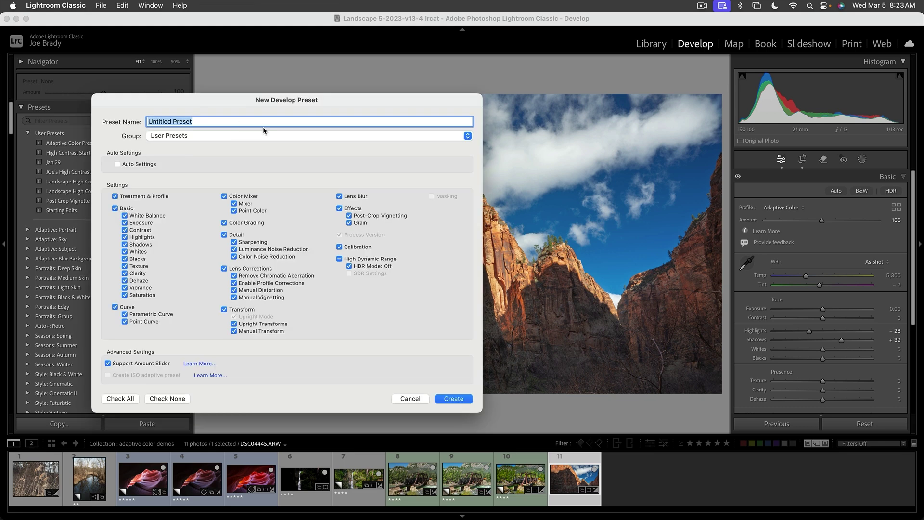
{"action": "type", "text": "New Ad"}
{"action": "key", "text": "BackSpace"}
{"action": "type", "text": "pa"}
{"action": "key", "text": "BackSpace"}
{"action": "type", "text": "daptive"}
{"action": "left_click", "coordinate": [453, 398]}
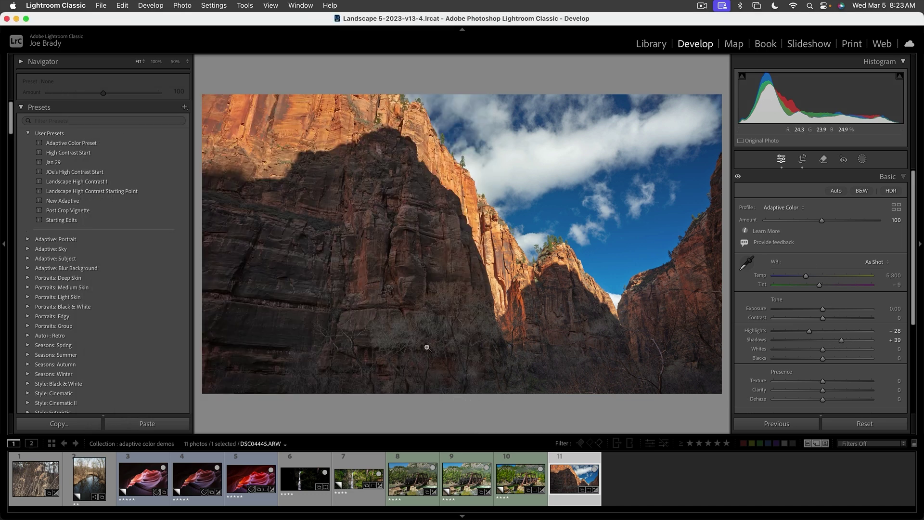
- Apply New Adaptive to the reed-grass photo, make a virtual copy, and compare it with the original
{"action": "left_click", "coordinate": [39, 473]}
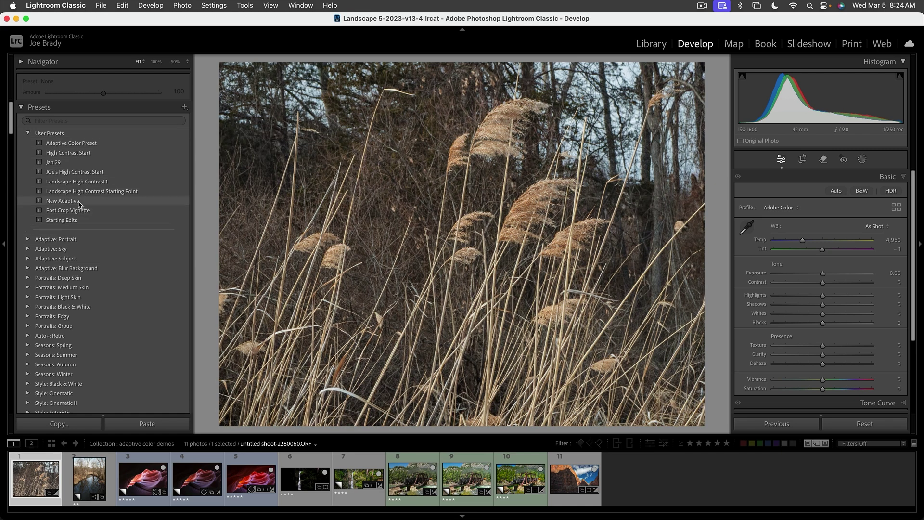
{"action": "left_click", "coordinate": [80, 203]}
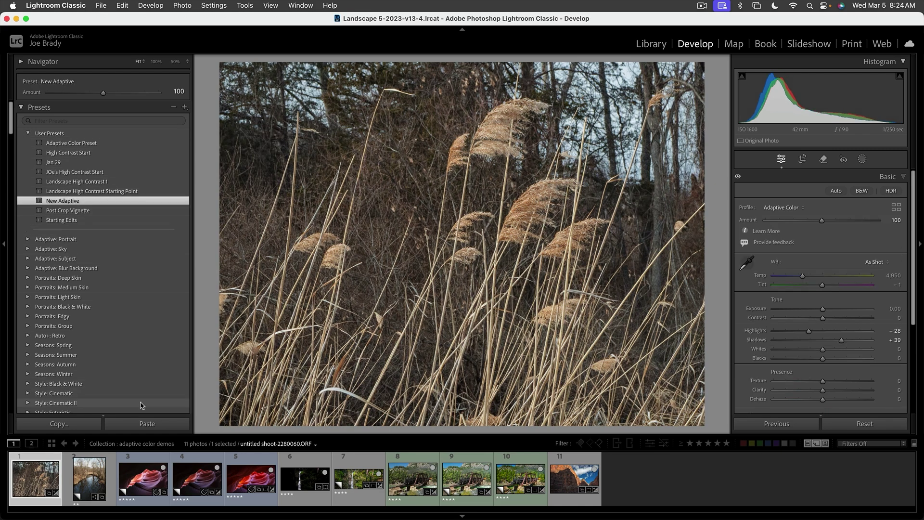
{"action": "key", "text": "super+apostrophe"}
{"action": "left_click", "coordinate": [50, 476]}
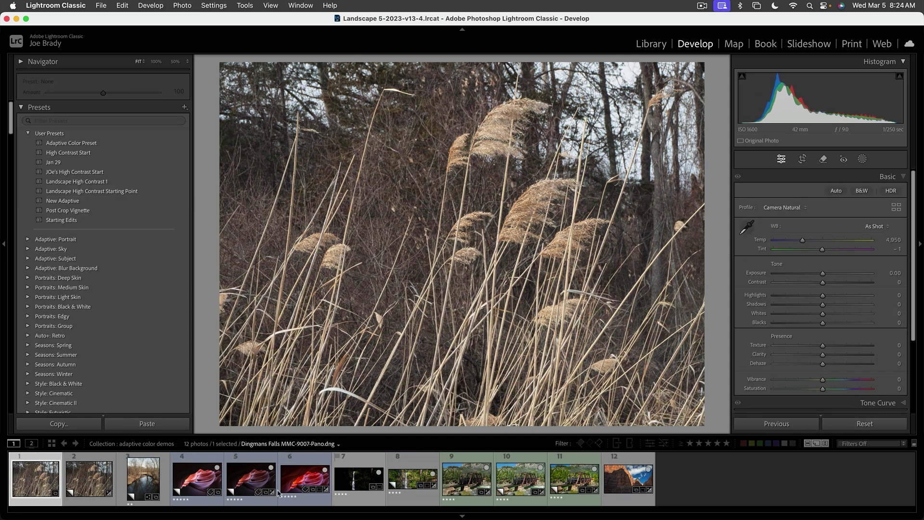
{"action": "left_click", "coordinate": [87, 483]}
{"action": "key", "text": "Left"}
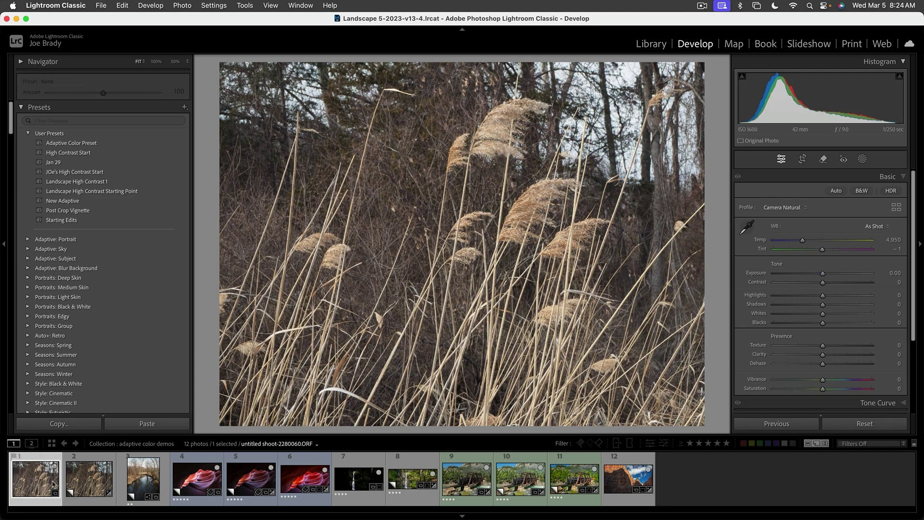
{"action": "key", "text": "Right"}
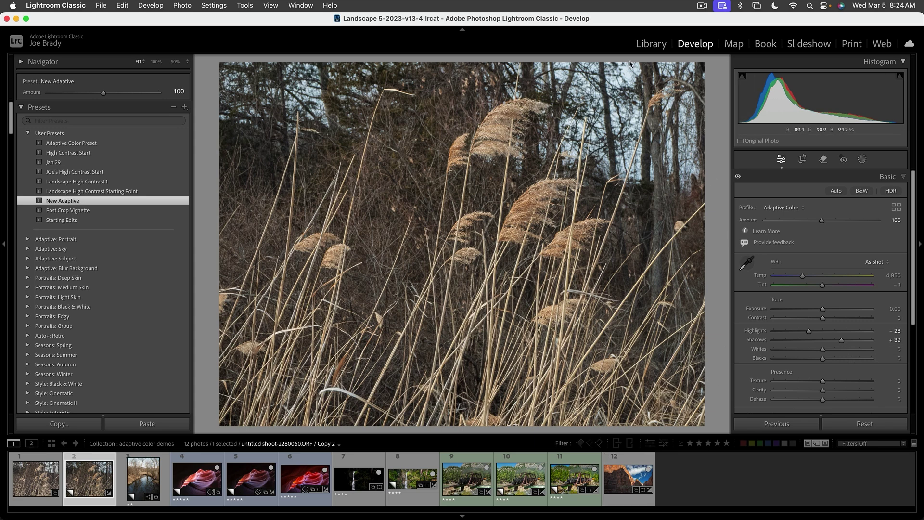
- From the Library, set Import's Develop Settings to User Presets > New Adaptive, then close the dialog
{"action": "left_click", "coordinate": [648, 49]}
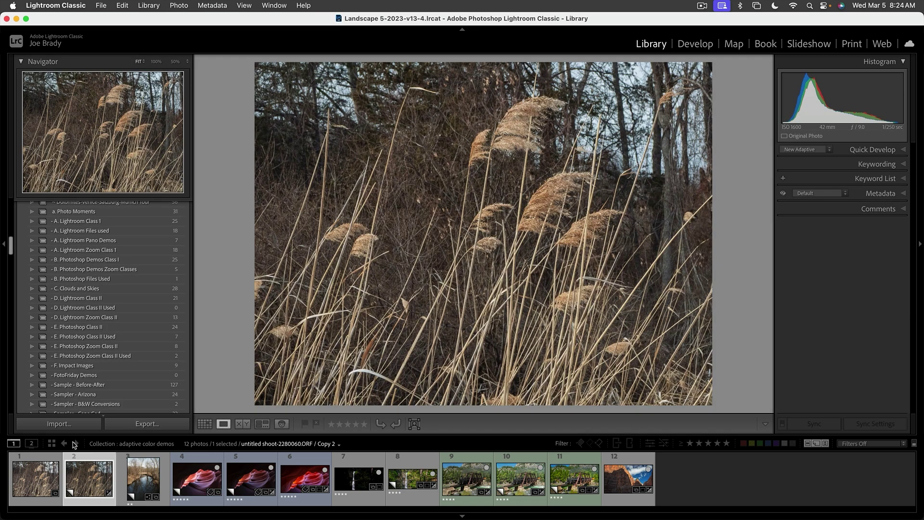
{"action": "left_click", "coordinate": [58, 424]}
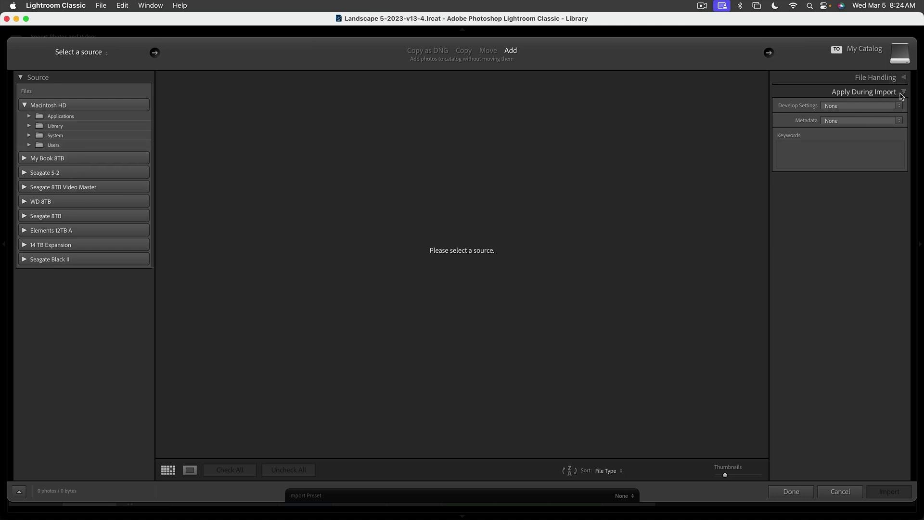
{"action": "left_click", "coordinate": [854, 108]}
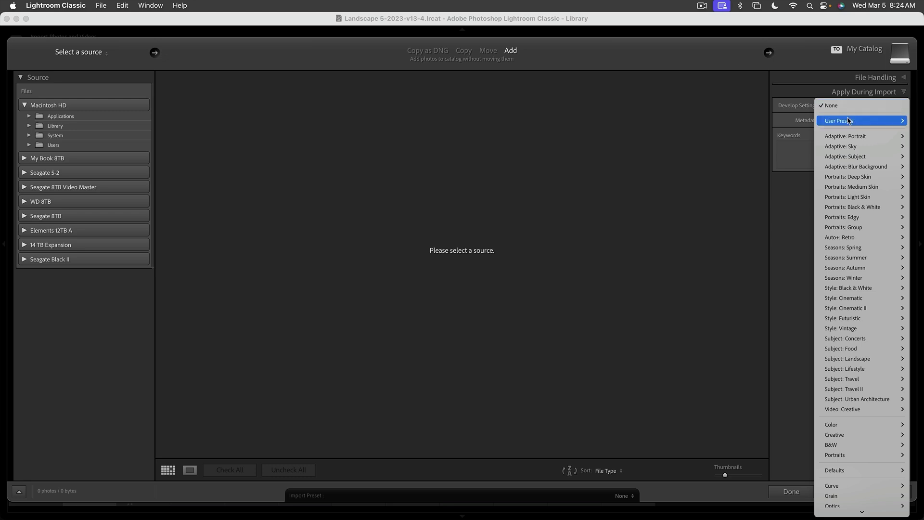
{"action": "mouse_move", "coordinate": [849, 122]}
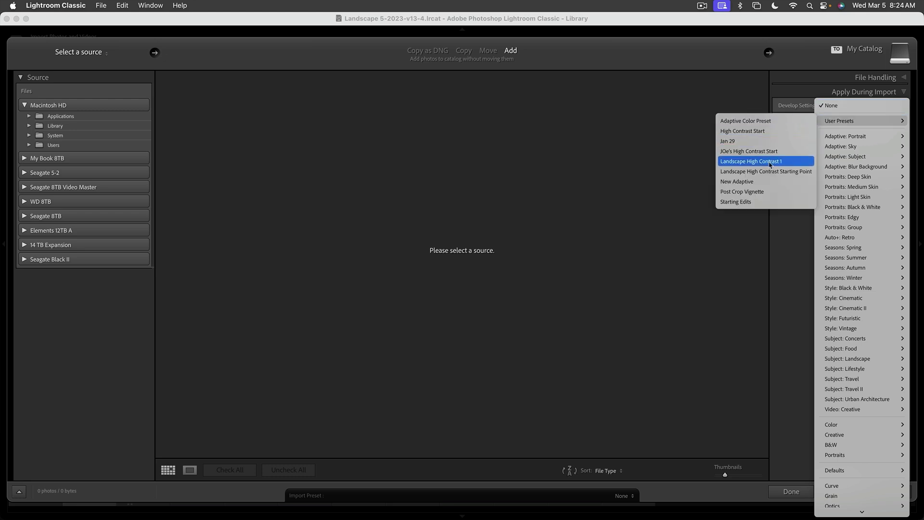
{"action": "left_click", "coordinate": [757, 184]}
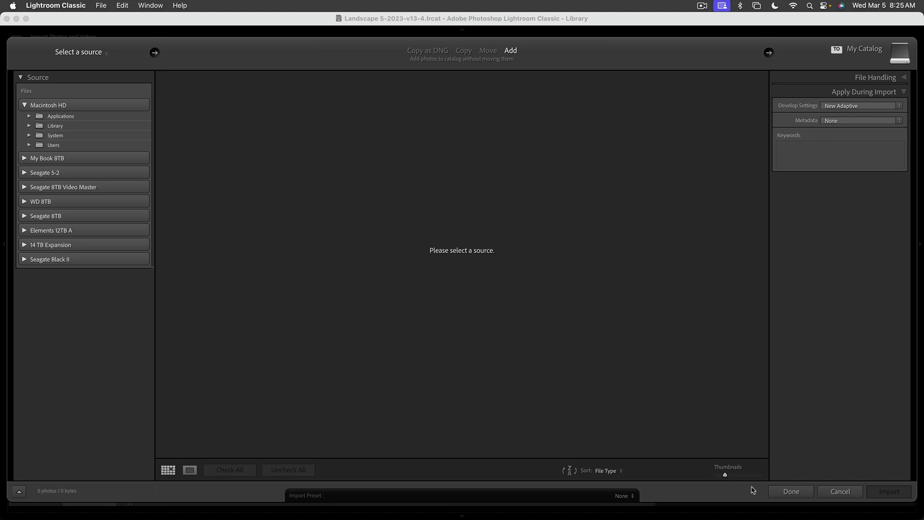
{"action": "left_click", "coordinate": [822, 491]}
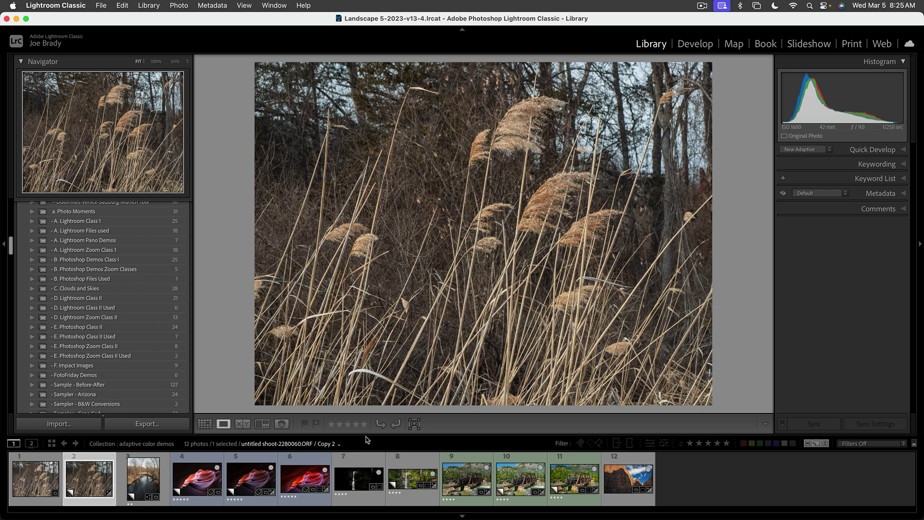
- Open the Dingmans Falls panorama in Develop and switch its profile from Camera Velvia/Vivid to Adaptive Color
{"action": "left_click", "coordinate": [358, 483]}
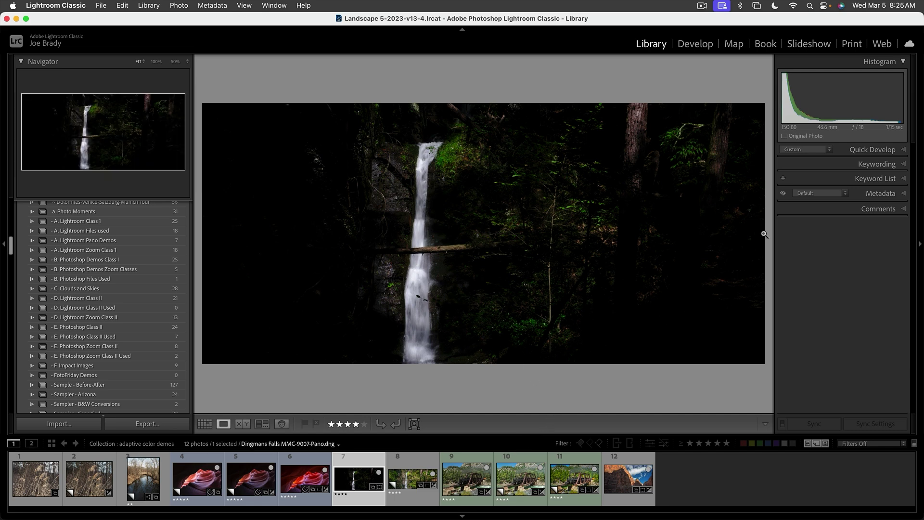
{"action": "left_click", "coordinate": [702, 45]}
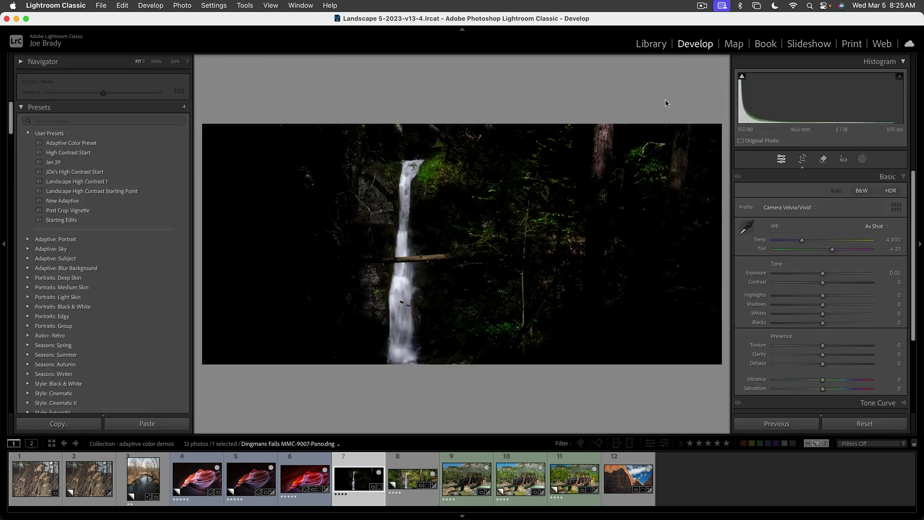
{"action": "left_click", "coordinate": [800, 209]}
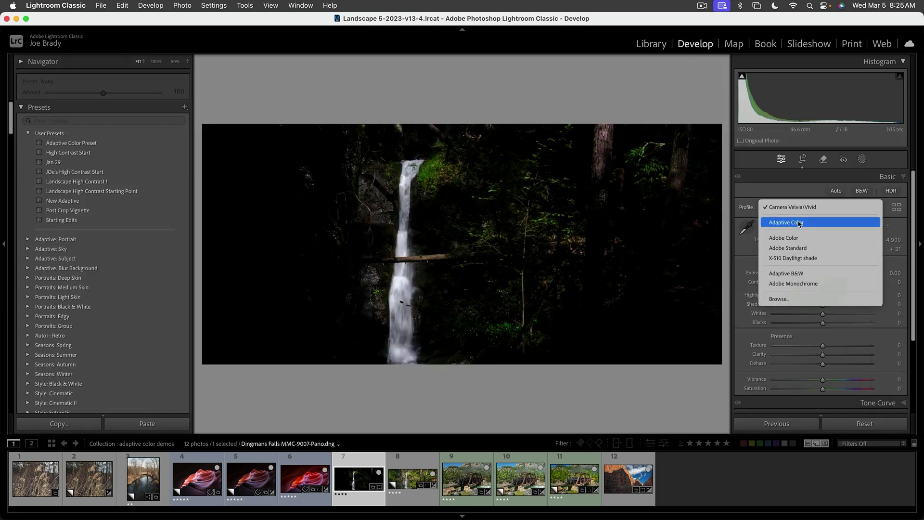
{"action": "left_click", "coordinate": [799, 223]}
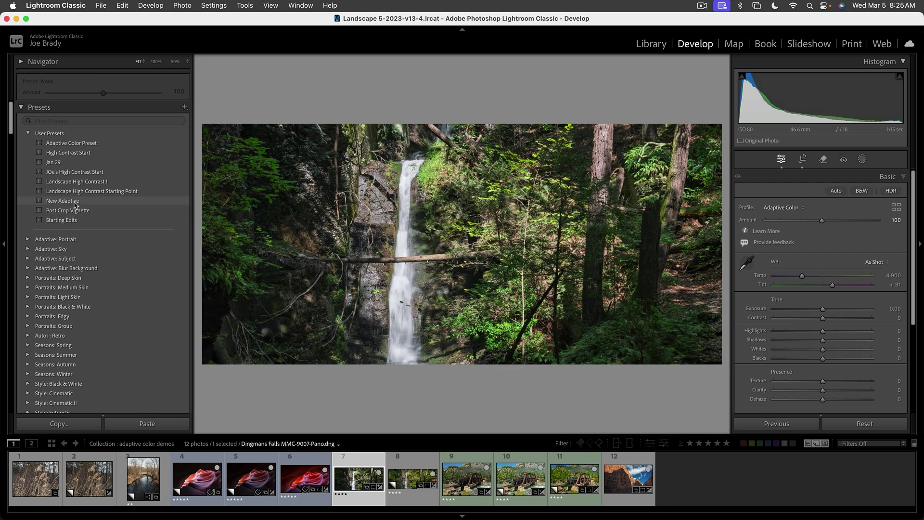
- Apply New Adaptive to the waterfall, then set Vibrance +16, Saturation +18, Clarity +14 and Highlights -43
{"action": "left_click", "coordinate": [74, 202]}
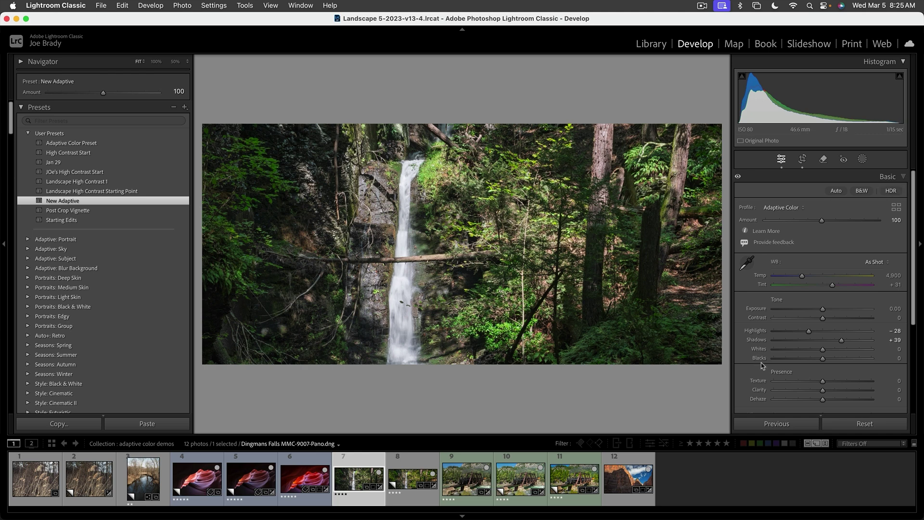
{"action": "scroll", "coordinate": [818, 366], "scroll_direction": "down", "scroll_amount": 3}
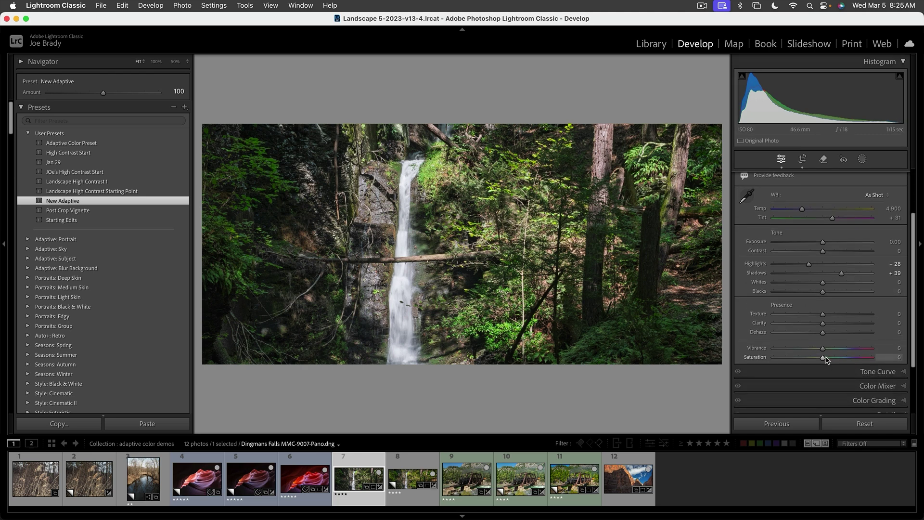
{"action": "left_click", "coordinate": [831, 348]}
{"action": "left_click", "coordinate": [831, 357]}
{"action": "left_click", "coordinate": [829, 323]}
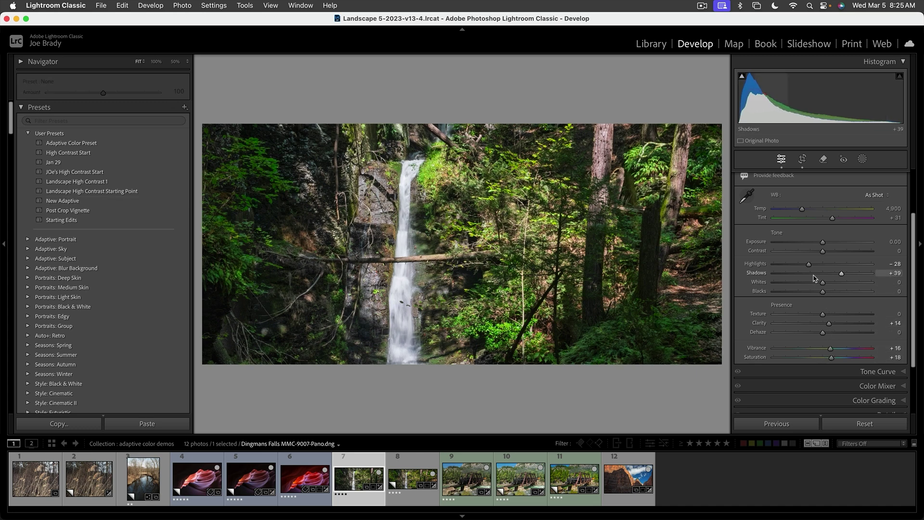
{"action": "left_click_drag", "start_coordinate": [794, 265], "coordinate": [803, 265]}
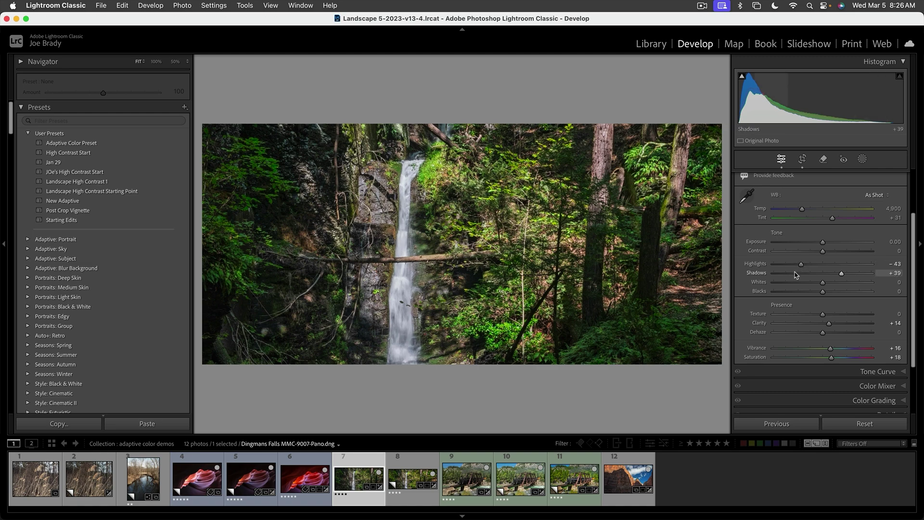
- Make a virtual copy of the waterfall, reset it to default settings, and view it full screen
{"action": "key", "text": "super+apostrophe"}
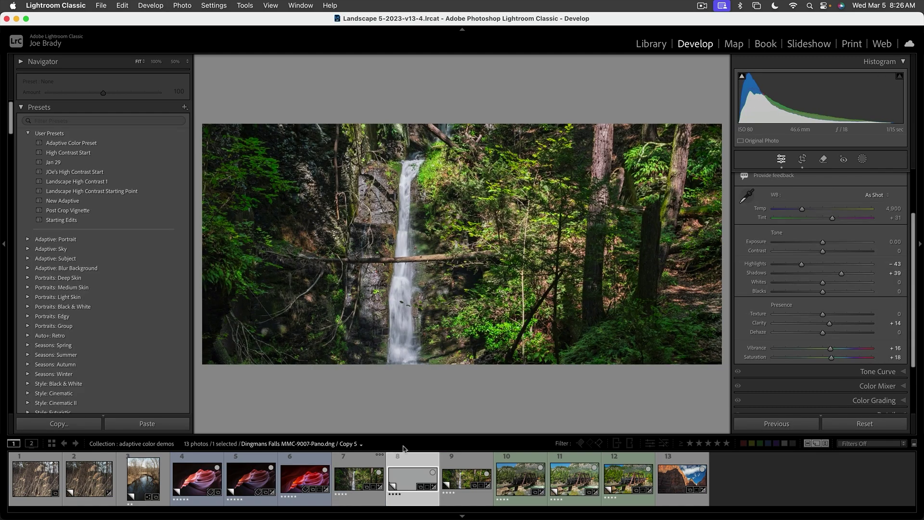
{"action": "left_click", "coordinate": [864, 423]}
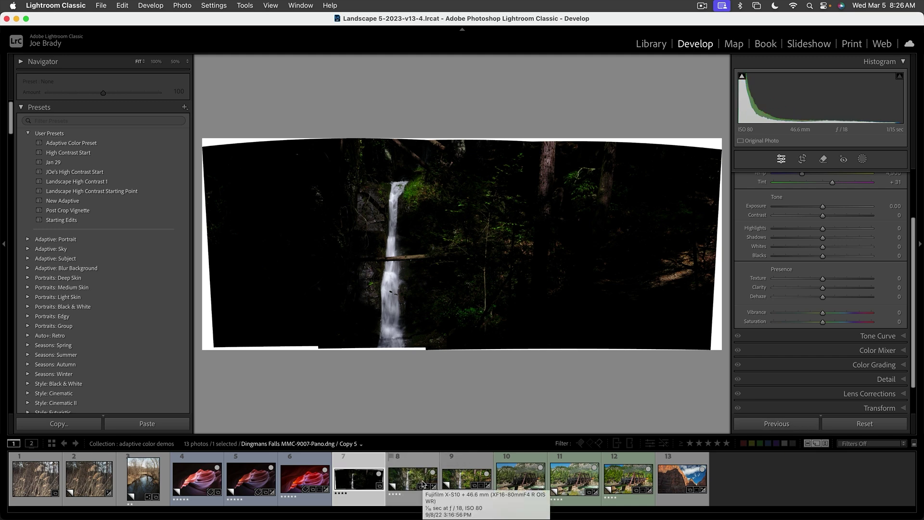
{"action": "key", "text": "f"}
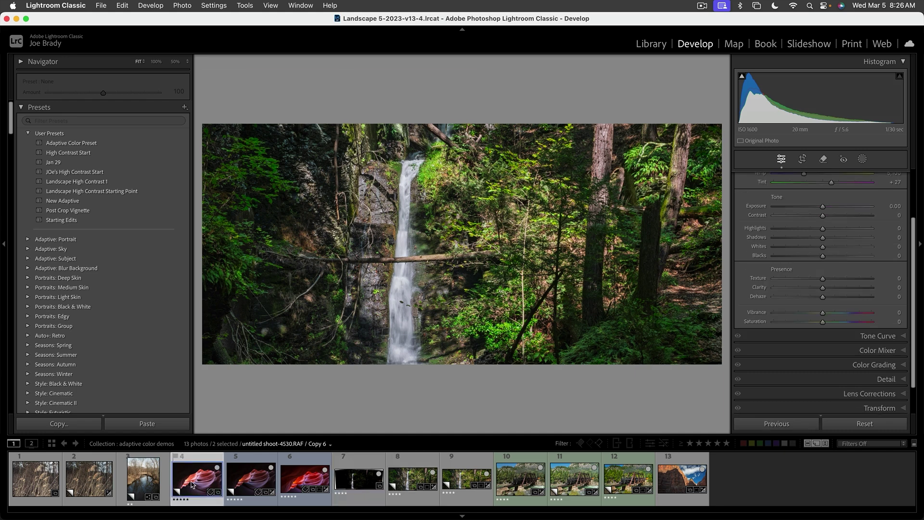
- Apply New Adaptive to the Antelope Canyon photo with Shadows +100, Exposure +0.90, Texture +18, Clarity +17, Saturation +31
{"action": "left_click", "coordinate": [193, 484]}
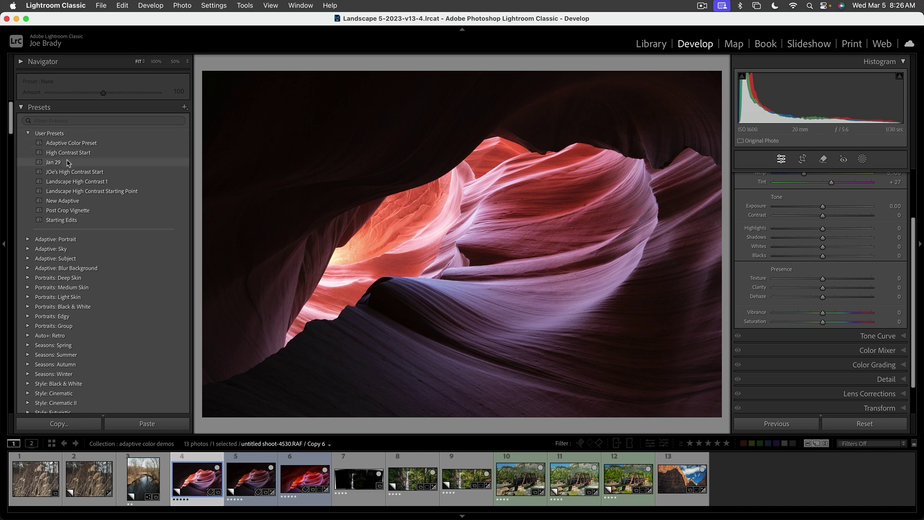
{"action": "left_click", "coordinate": [68, 201]}
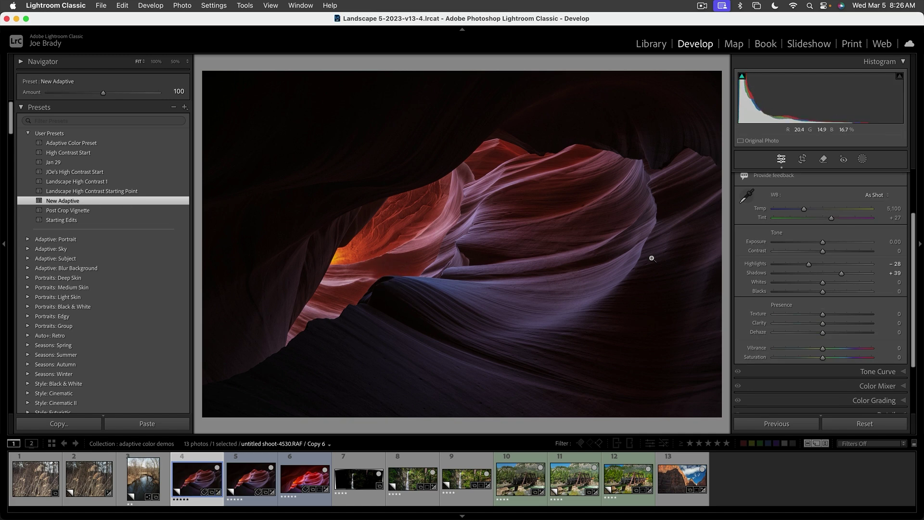
{"action": "left_click", "coordinate": [870, 273]}
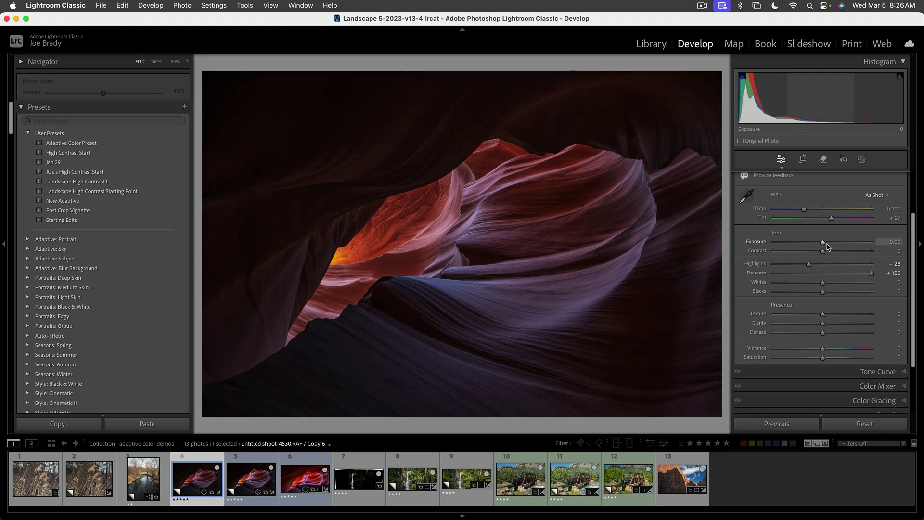
{"action": "left_click_drag", "start_coordinate": [822, 241], "coordinate": [833, 242]}
{"action": "left_click", "coordinate": [832, 314]}
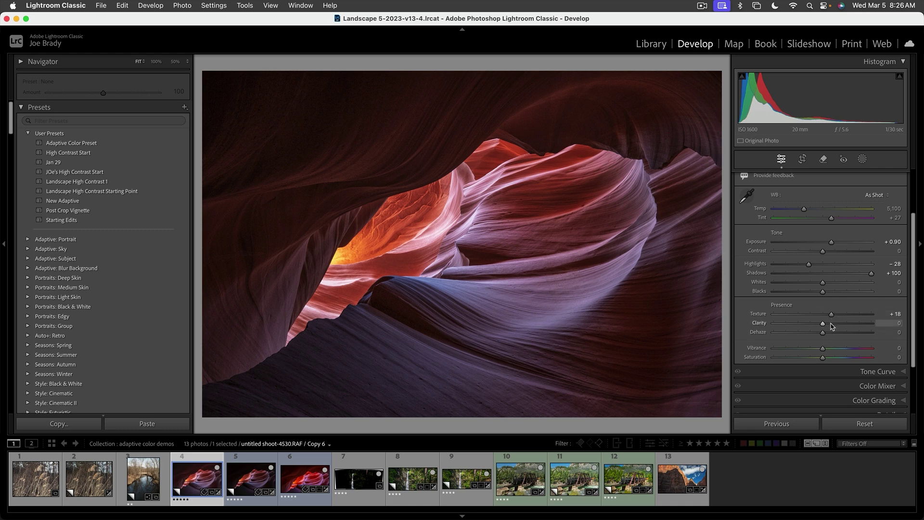
{"action": "left_click", "coordinate": [829, 323]}
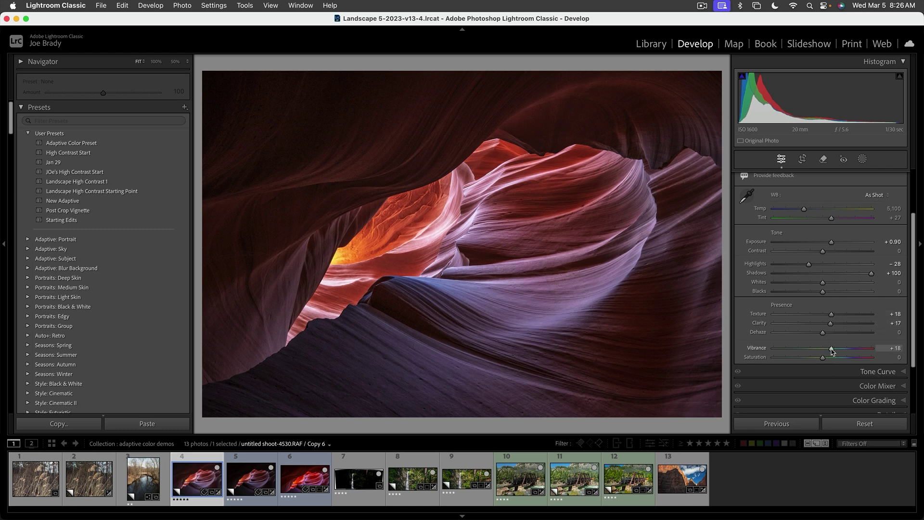
{"action": "left_click", "coordinate": [838, 358]}
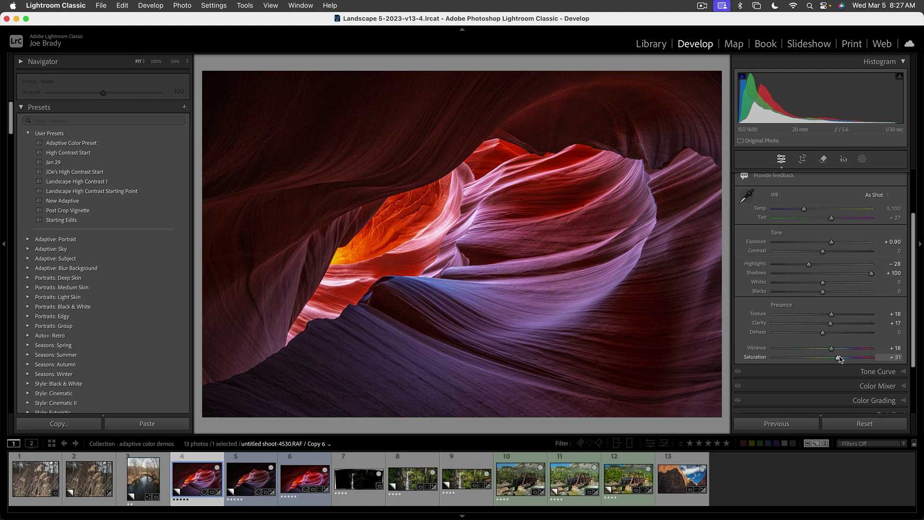
- Select the steam-train bridge photo and apply the New Adaptive user preset to it
{"action": "left_click", "coordinate": [530, 483]}
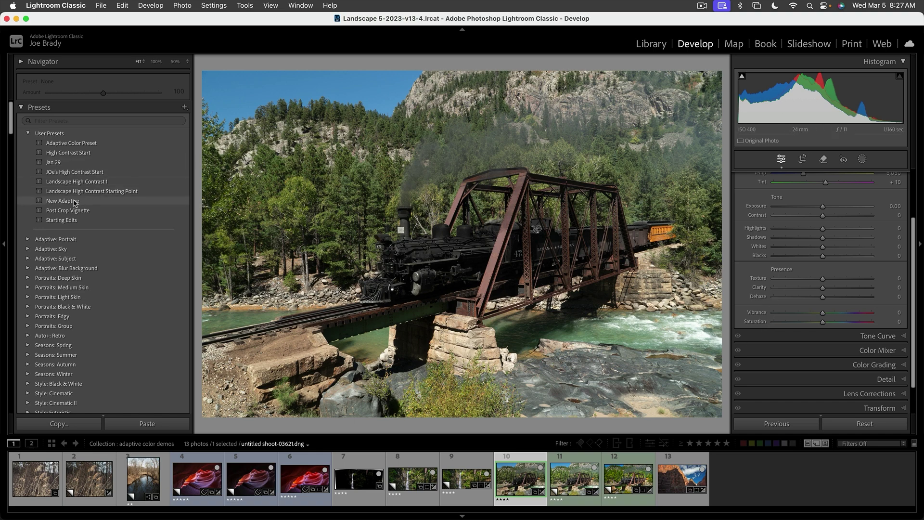
{"action": "mouse_move", "coordinate": [75, 203]}
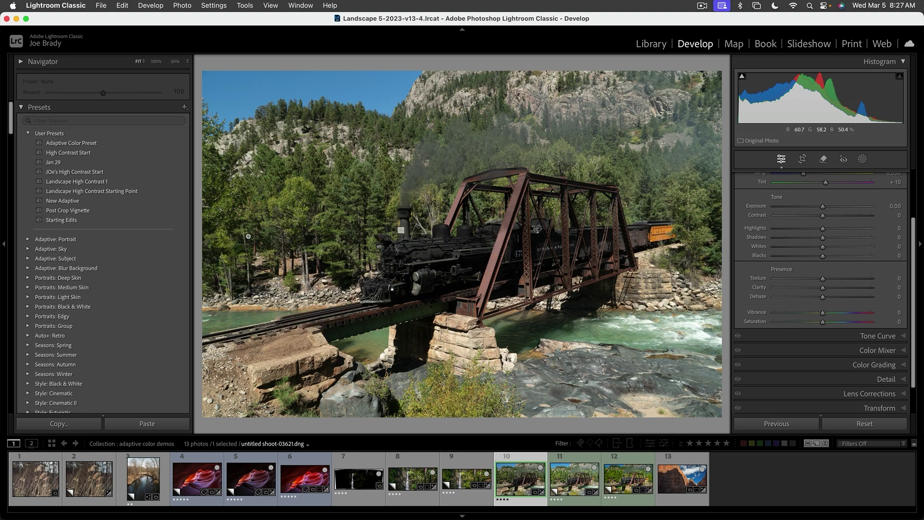
{"action": "left_click", "coordinate": [70, 201]}
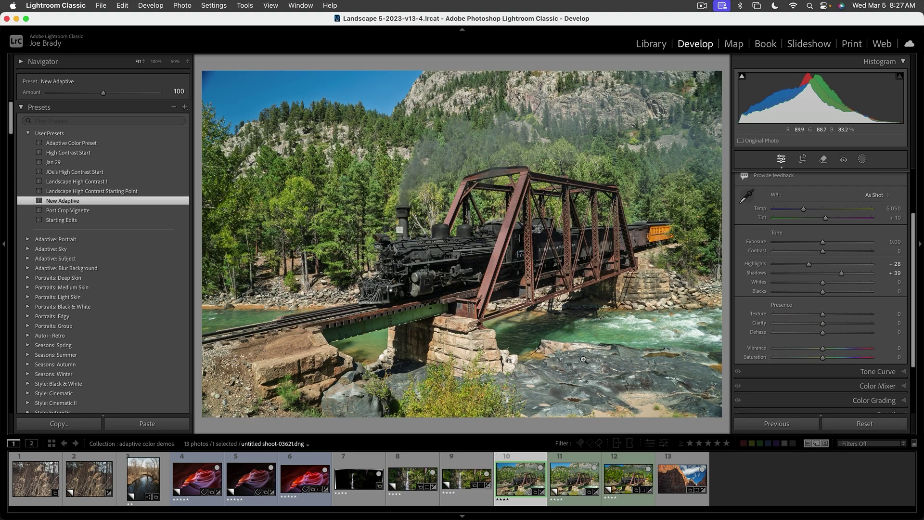